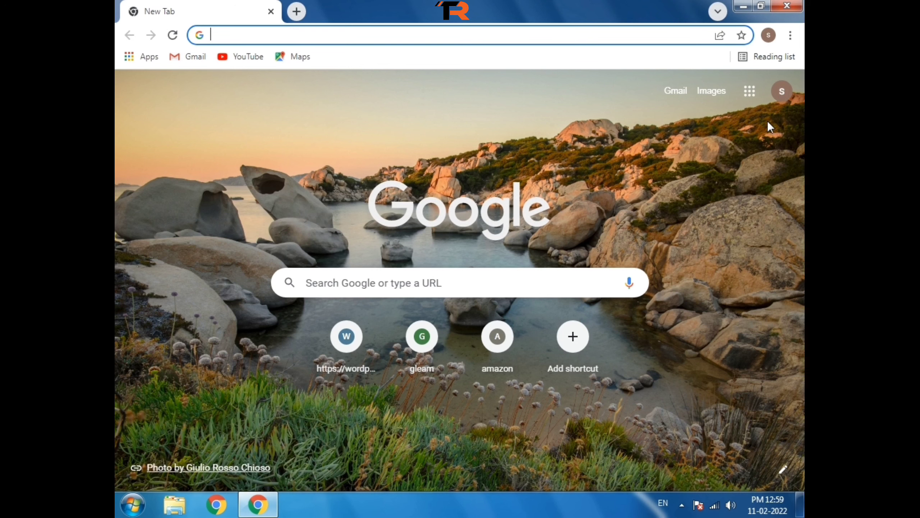
{"action": "left_click", "coordinate": [751, 94]}
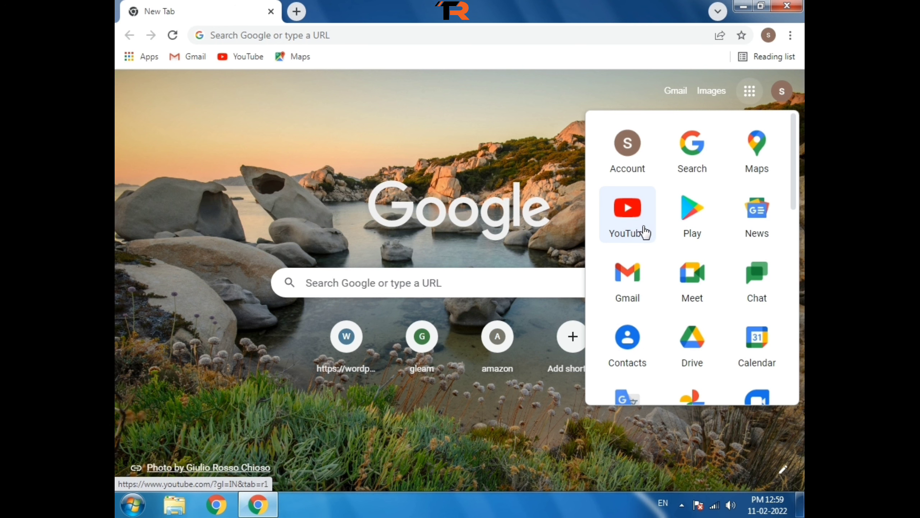
{"action": "left_click", "coordinate": [543, 210]}
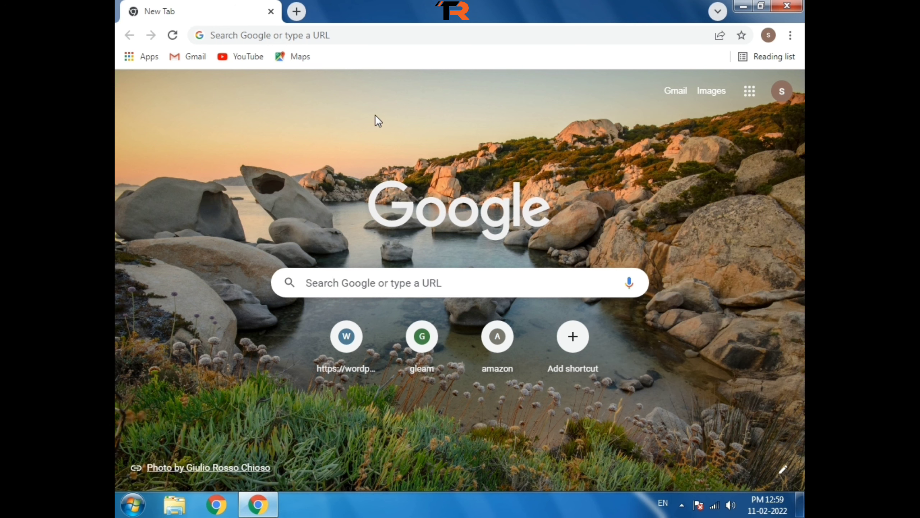
Search Google for "youtube" and open the YouTube website from the results
{"action": "left_click", "coordinate": [317, 35]}
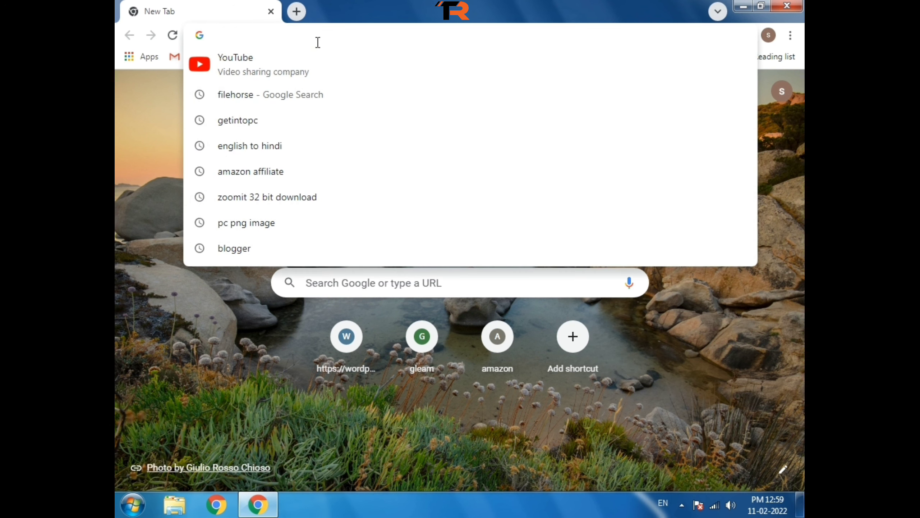
{"action": "type", "text": "youtube"}
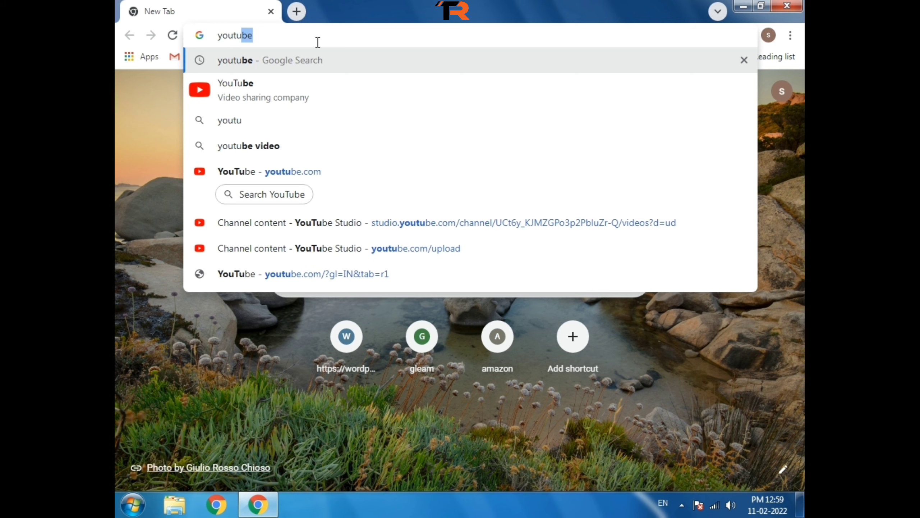
{"action": "left_click", "coordinate": [291, 61]}
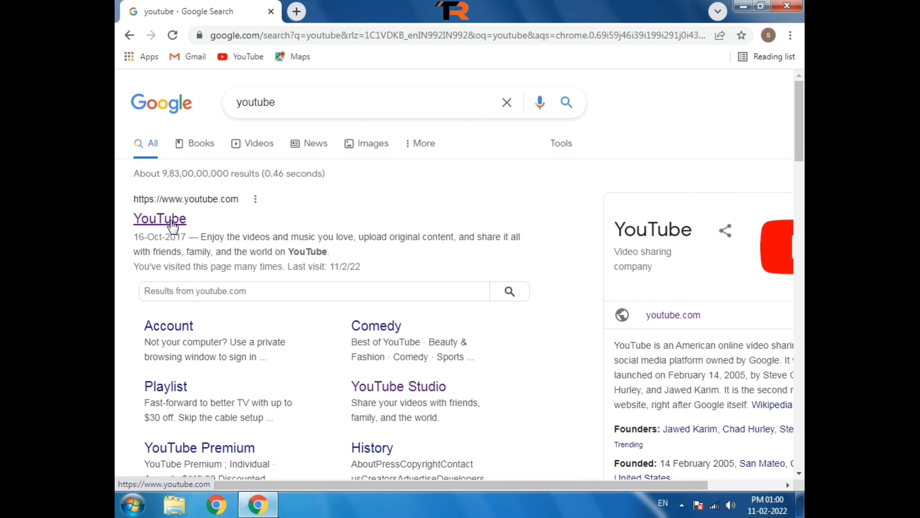
{"action": "left_click", "coordinate": [171, 221]}
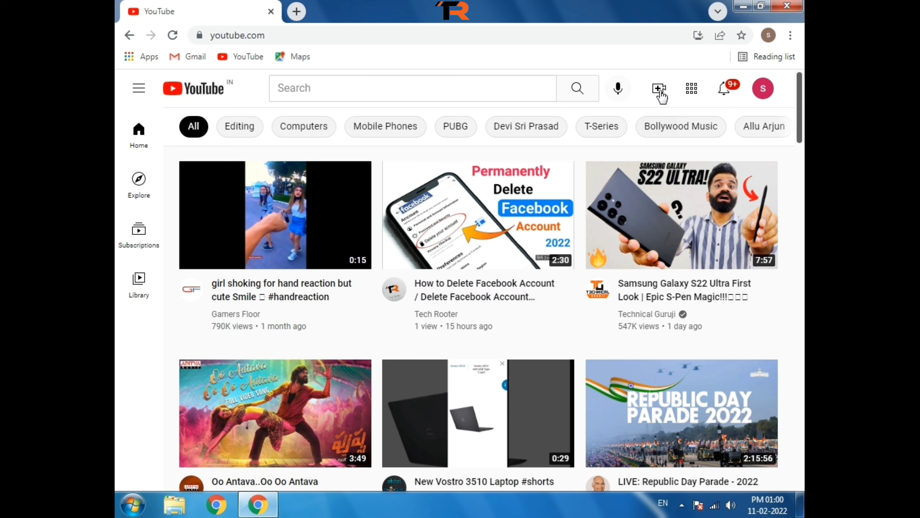
Start a new video upload from the YouTube home page
{"action": "left_click", "coordinate": [659, 90]}
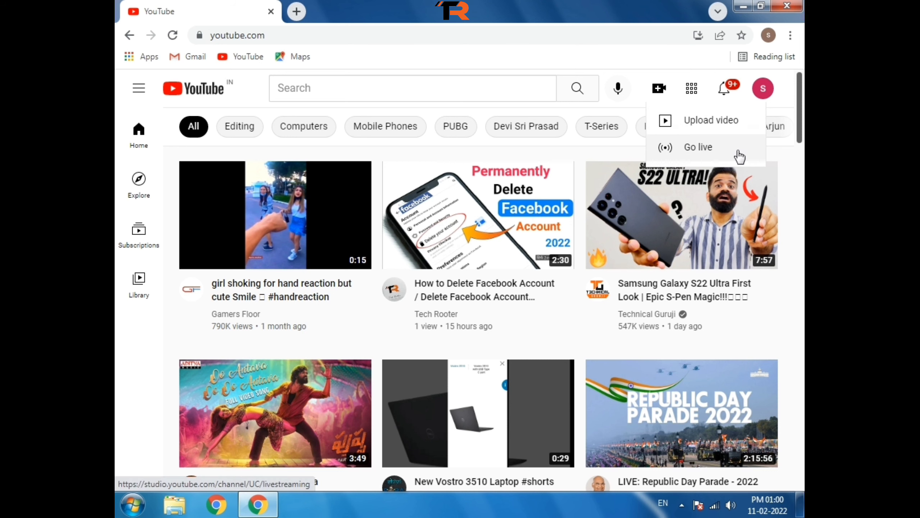
{"action": "left_click", "coordinate": [712, 121]}
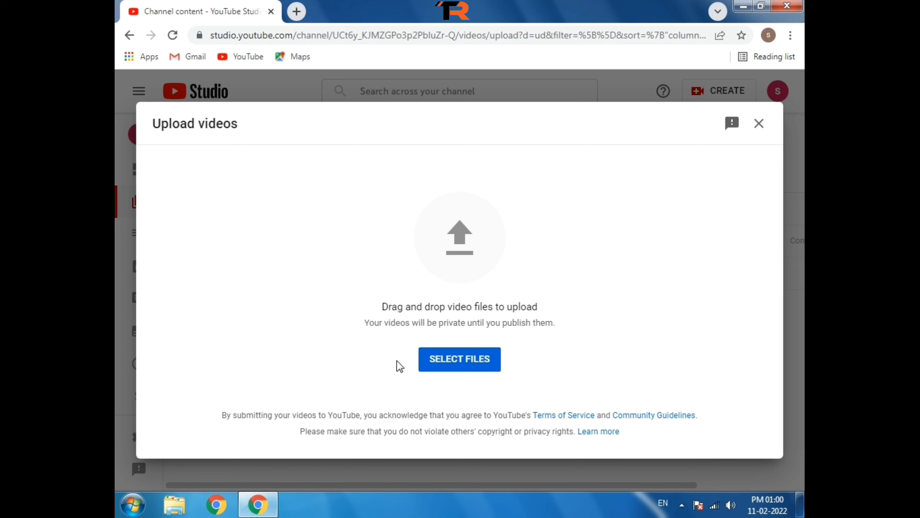
Switch to Windows Explorer and view the "youtube videos" folder on Local Disk (D:), then return to the upload page
{"action": "left_click", "coordinate": [175, 504]}
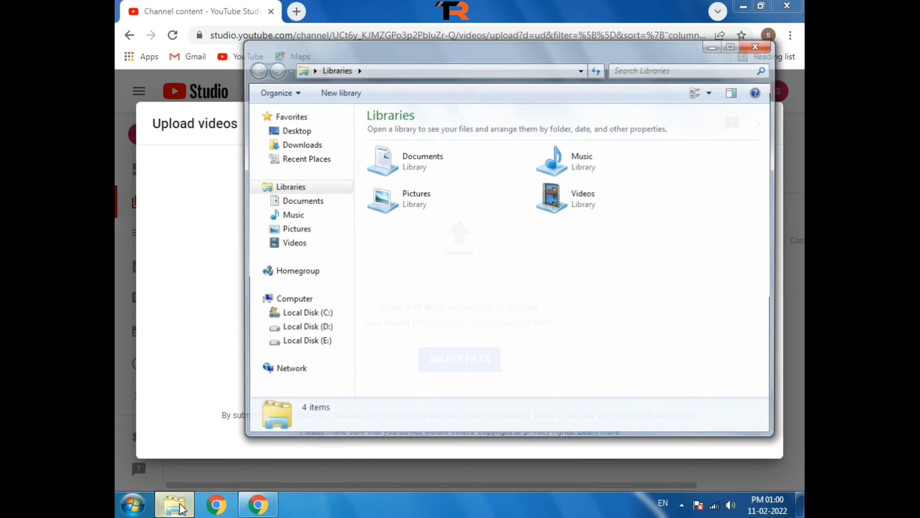
{"action": "left_click", "coordinate": [305, 329]}
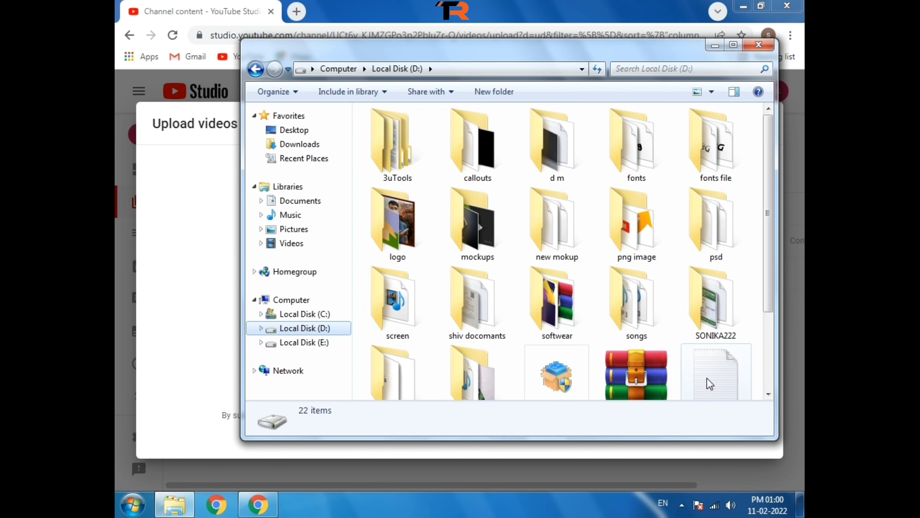
{"action": "double_click", "coordinate": [498, 374]}
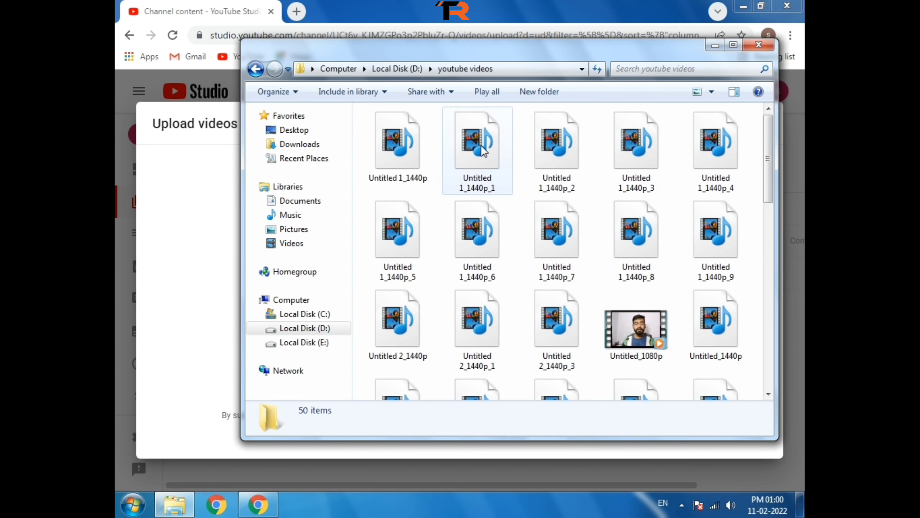
{"action": "left_click_drag", "start_coordinate": [477, 147], "coordinate": [183, 509]}
{"action": "left_click", "coordinate": [178, 506]}
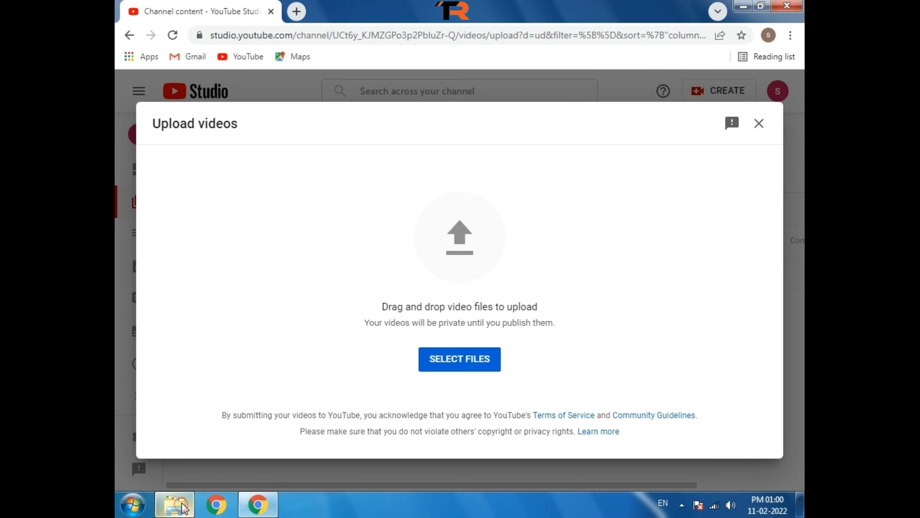
Choose the video file "Untitled 1_1440p_1" from the "youtube videos" folder and upload it
{"action": "left_click", "coordinate": [464, 366]}
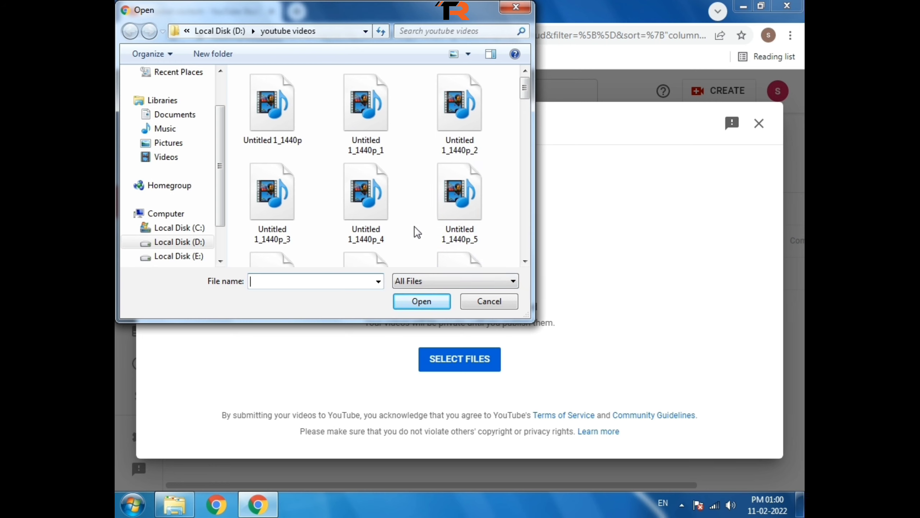
{"action": "left_click", "coordinate": [366, 112]}
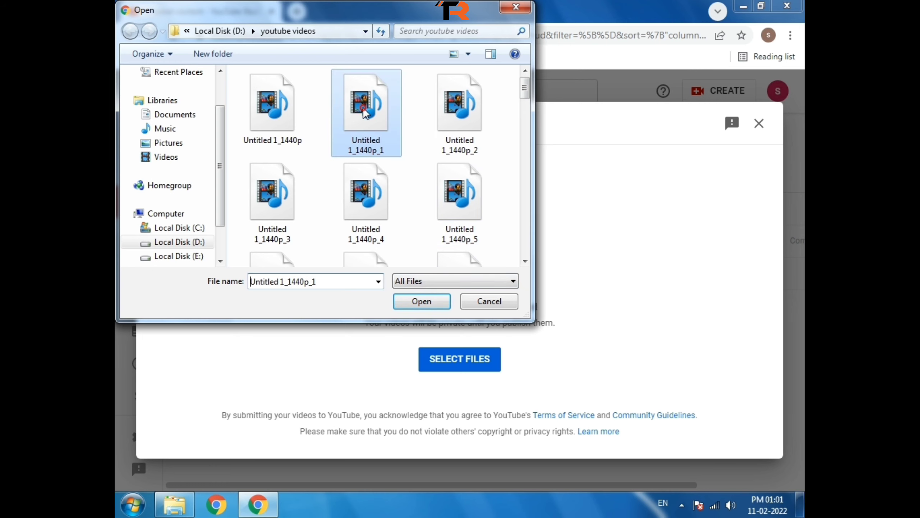
{"action": "left_click", "coordinate": [428, 302]}
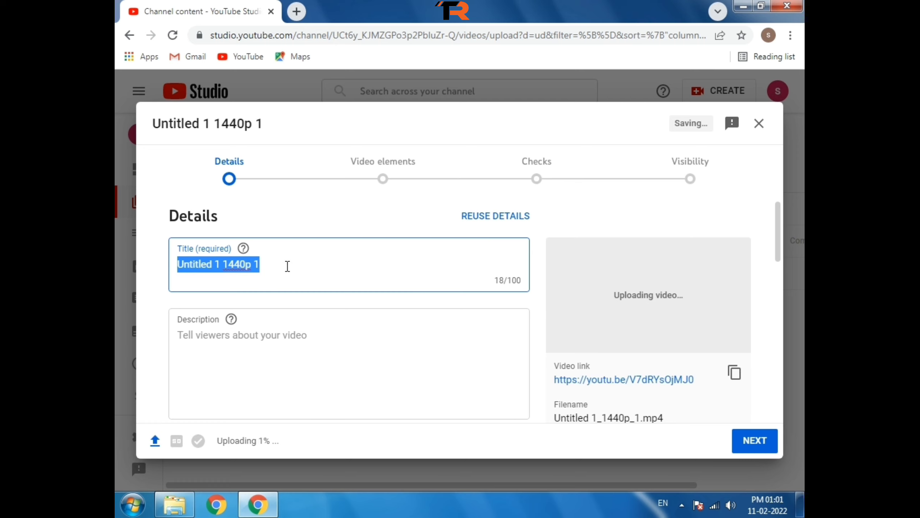
Replace the video's default title with "youtube kaise dale"
{"action": "type", "text": "y"}
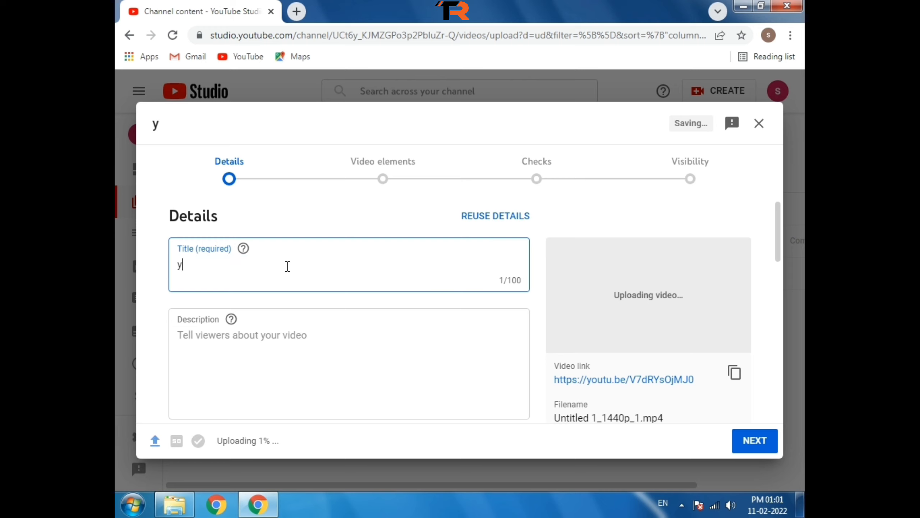
{"action": "type", "text": "outube k"}
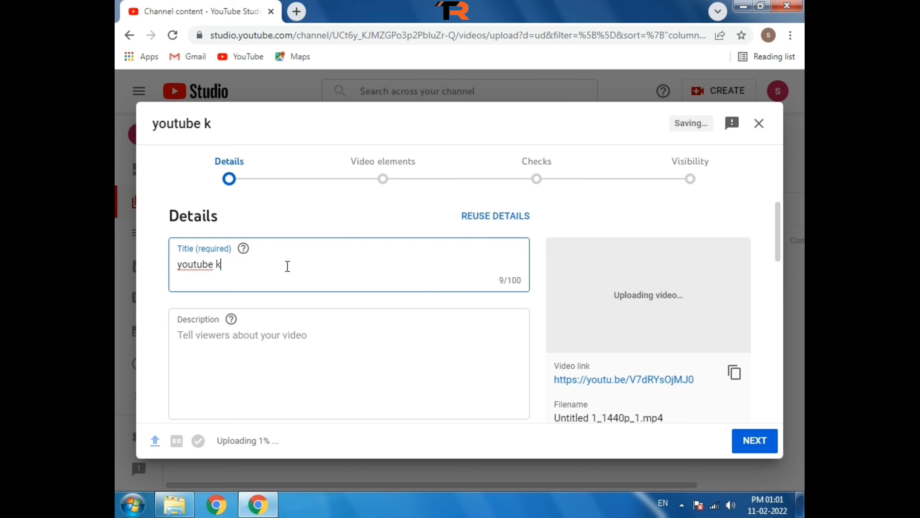
{"action": "type", "text": "aise dale"}
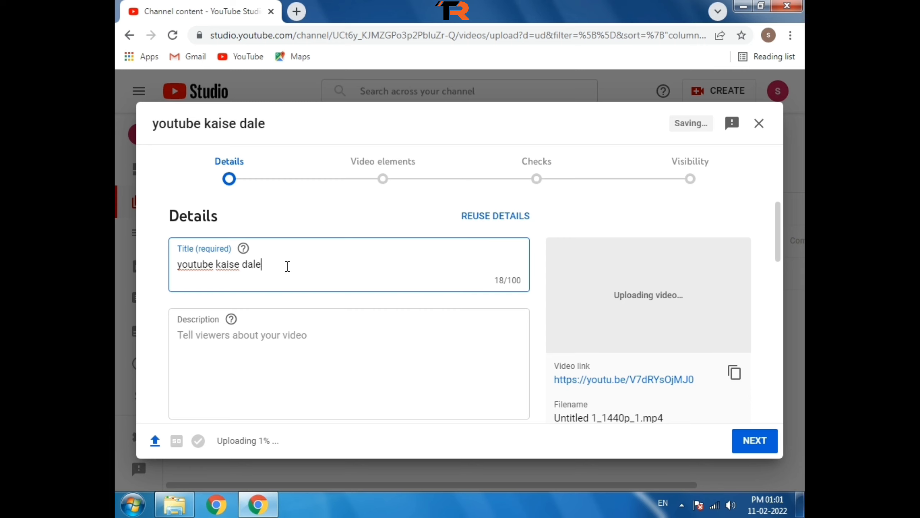
Enter "xyz" as the video's description
{"action": "scroll", "coordinate": [308, 340], "scroll_direction": "down", "scroll_amount": 2}
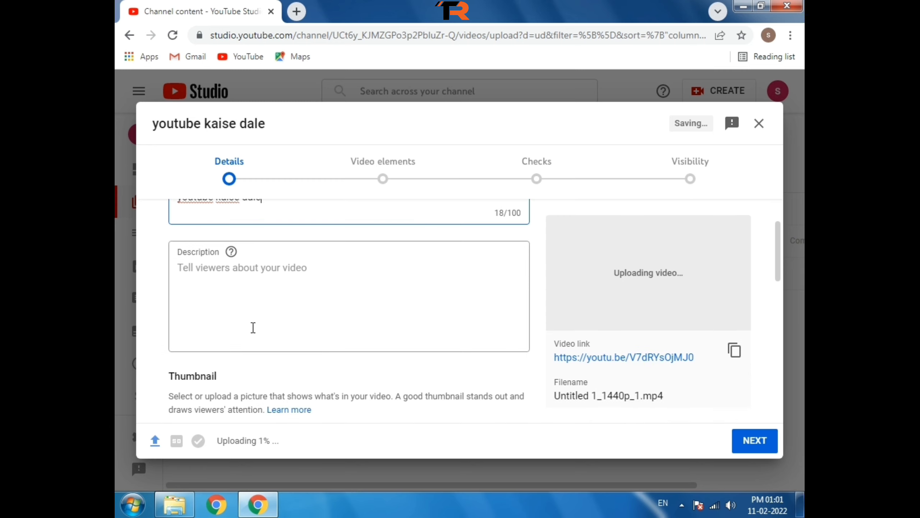
{"action": "left_click", "coordinate": [258, 274]}
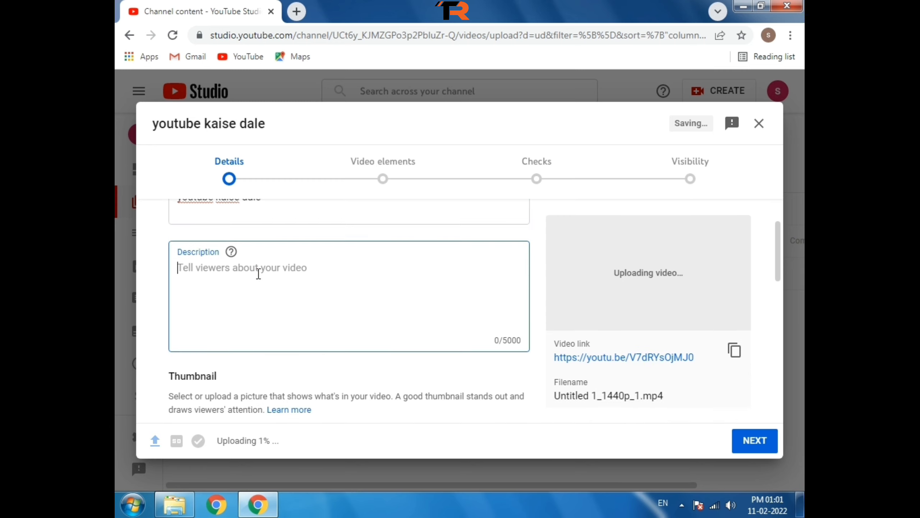
{"action": "type", "text": "xyz"}
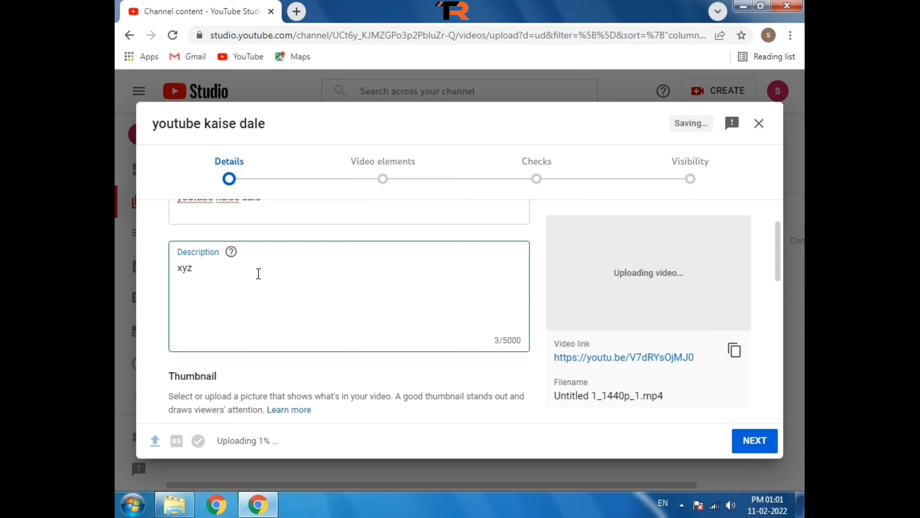
Set the video's audience to "No, it's not 'Made for Kids'"
{"action": "scroll", "coordinate": [283, 296], "scroll_direction": "down", "scroll_amount": 2}
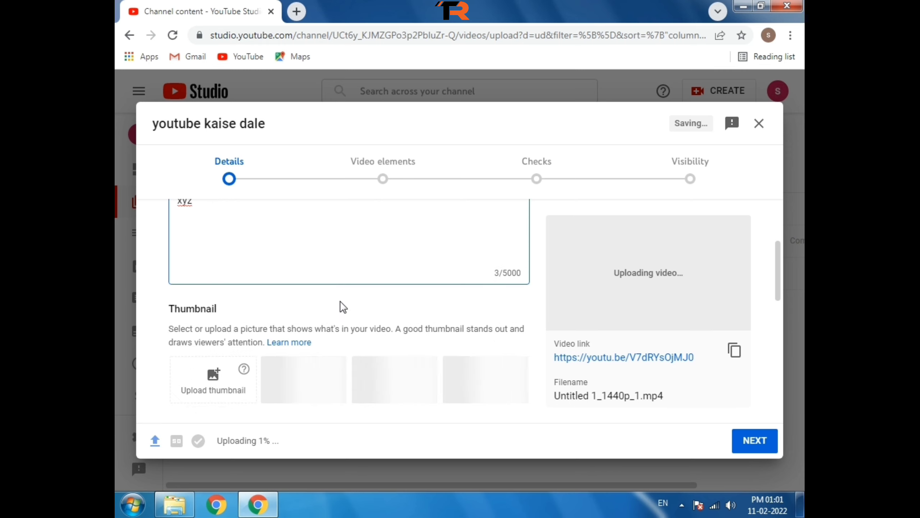
{"action": "scroll", "coordinate": [341, 308], "scroll_direction": "down", "scroll_amount": 2}
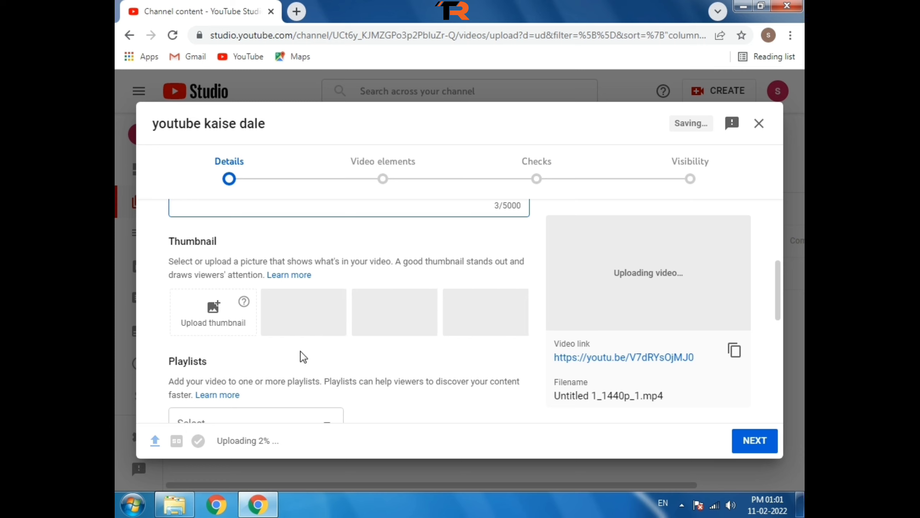
{"action": "scroll", "coordinate": [302, 357], "scroll_direction": "down", "scroll_amount": 1}
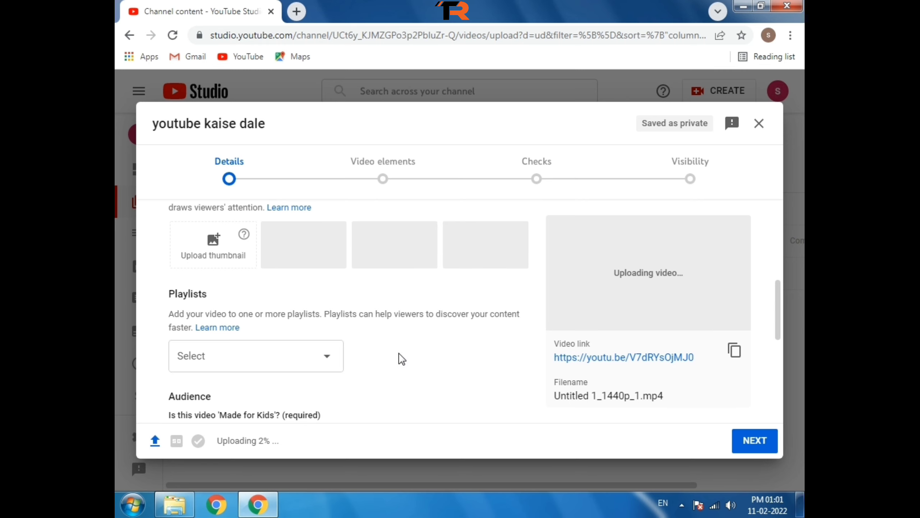
{"action": "scroll", "coordinate": [398, 357], "scroll_direction": "down", "scroll_amount": 2}
{"action": "scroll", "coordinate": [398, 351], "scroll_direction": "down", "scroll_amount": 3}
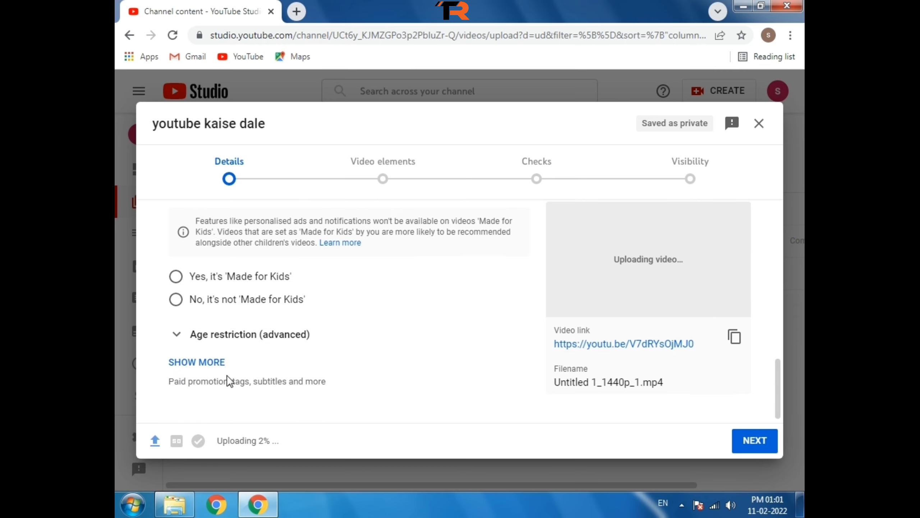
{"action": "left_click", "coordinate": [175, 300]}
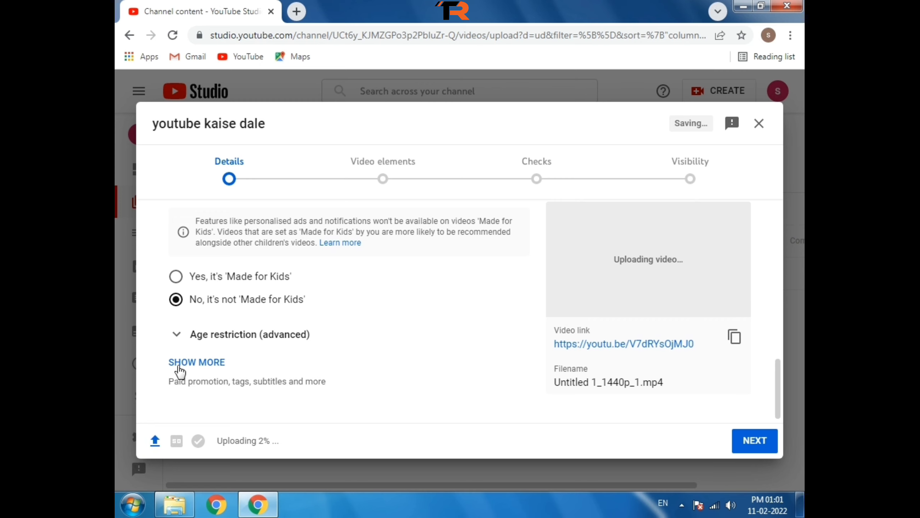
Reveal the additional video details and add the tag "youtube par video kaise dale"
{"action": "left_click", "coordinate": [202, 362]}
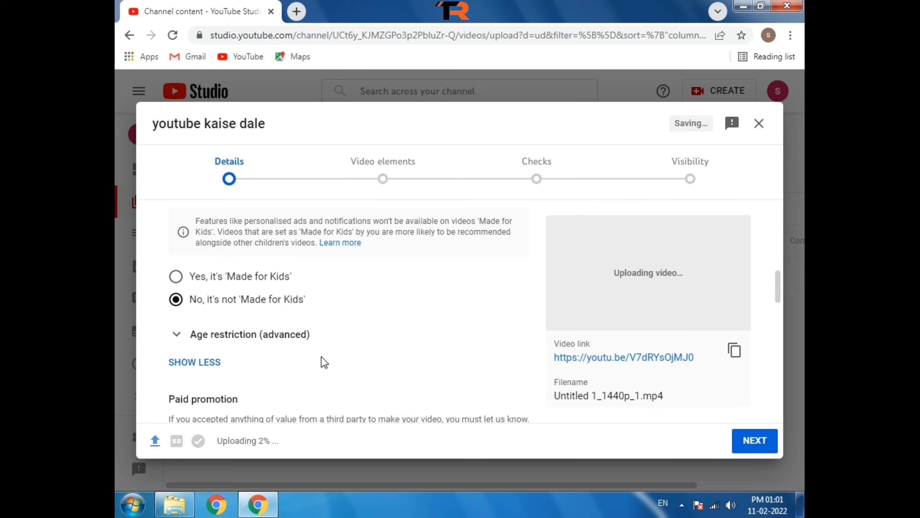
{"action": "scroll", "coordinate": [323, 361], "scroll_direction": "down", "scroll_amount": 5}
{"action": "scroll", "coordinate": [219, 376], "scroll_direction": "down", "scroll_amount": 5}
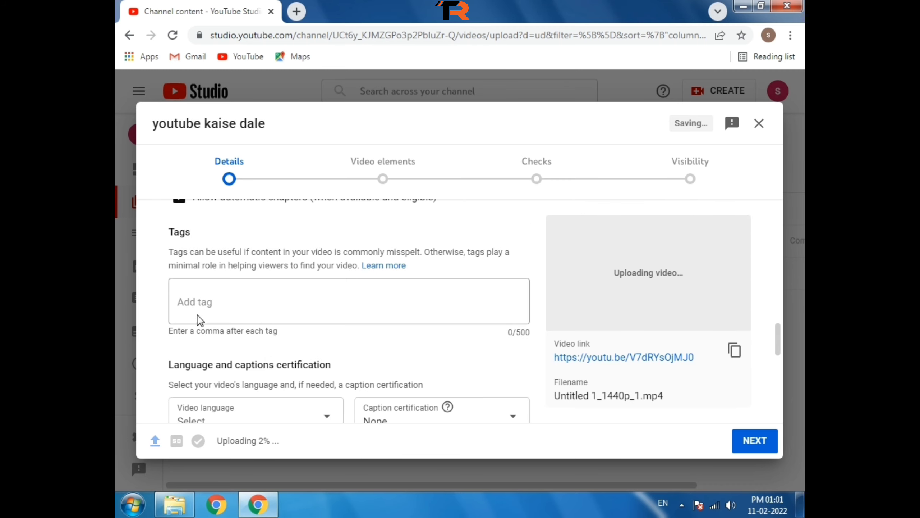
{"action": "left_click", "coordinate": [215, 302]}
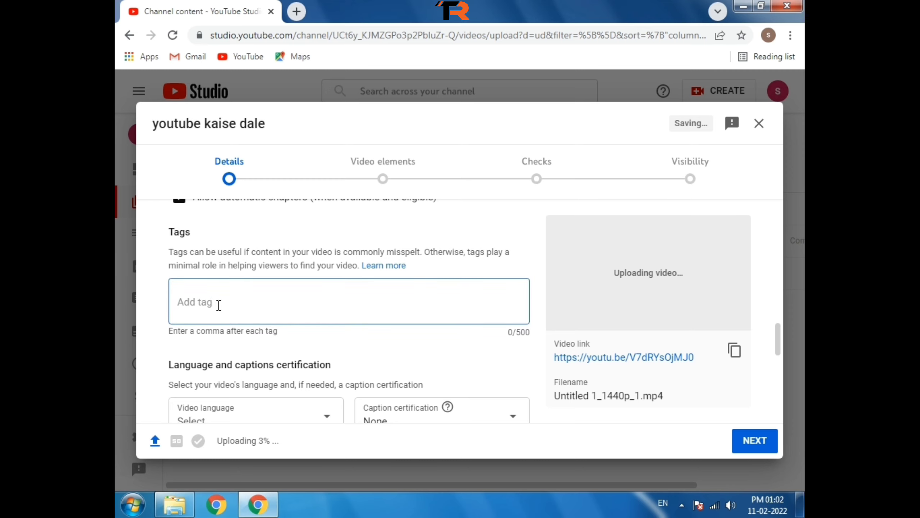
{"action": "type", "text": "yo"}
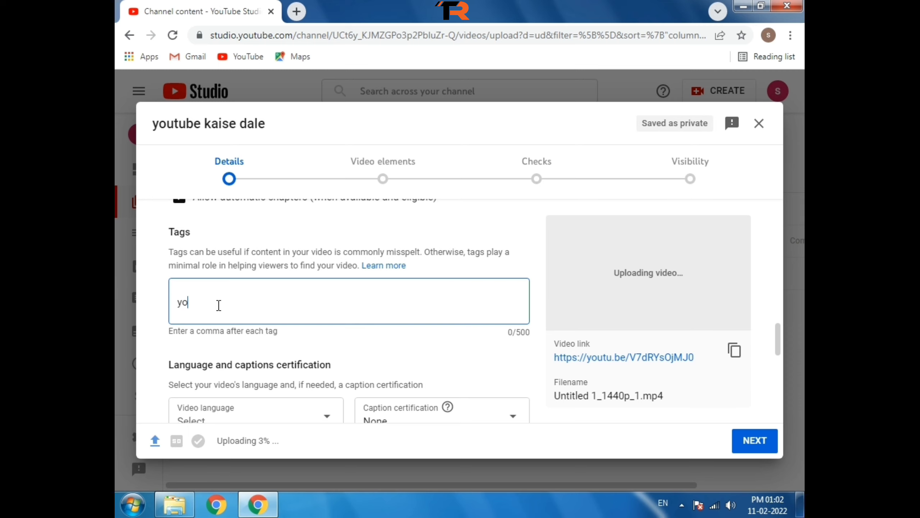
{"action": "type", "text": "utube par video kaise dale"}
{"action": "key", "text": "Return"}
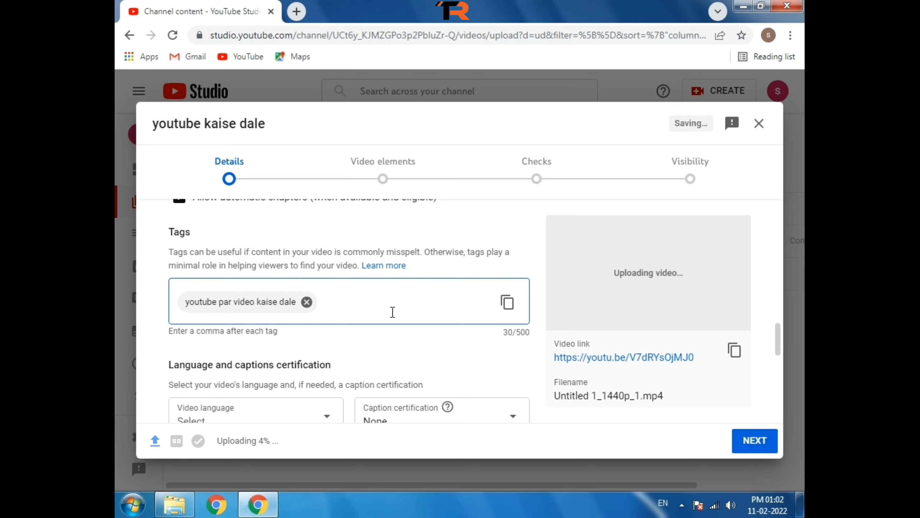
Set the video language to Hindi in the language and captions certification settings
{"action": "scroll", "coordinate": [390, 312], "scroll_direction": "down", "scroll_amount": 2}
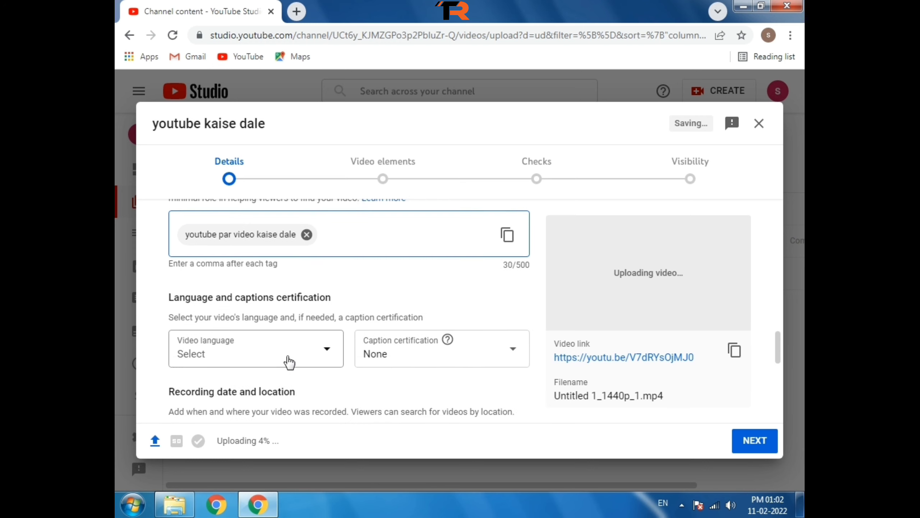
{"action": "left_click", "coordinate": [320, 348]}
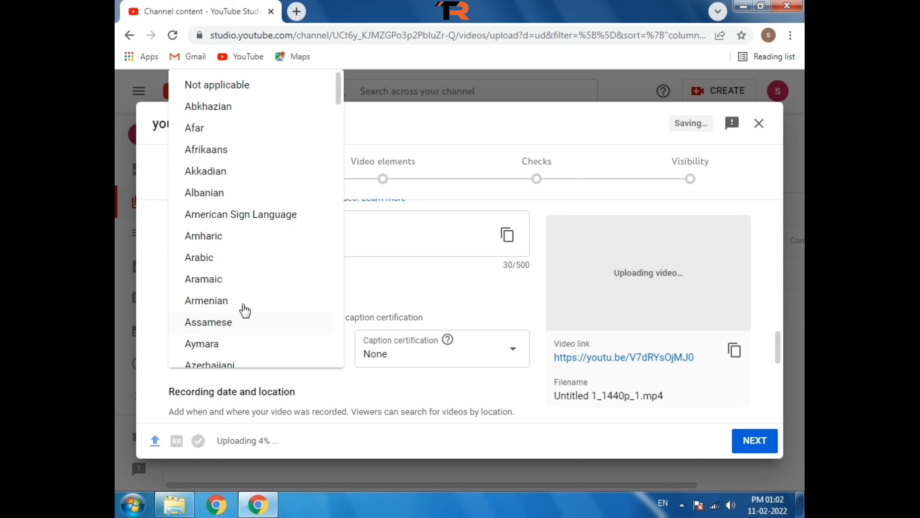
{"action": "scroll", "coordinate": [243, 310], "scroll_direction": "down", "scroll_amount": 5}
{"action": "scroll", "coordinate": [242, 310], "scroll_direction": "down", "scroll_amount": 10}
{"action": "left_click", "coordinate": [216, 212]}
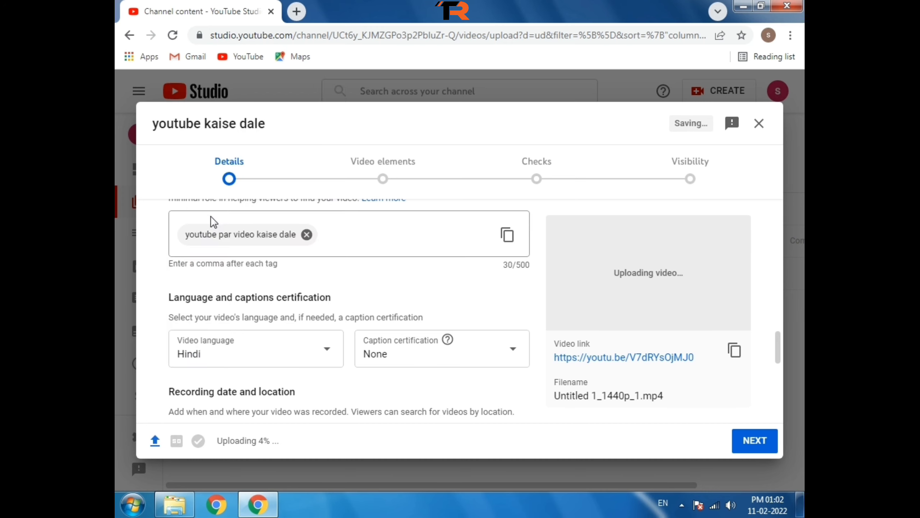
{"action": "scroll", "coordinate": [436, 355], "scroll_direction": "down", "scroll_amount": 10}
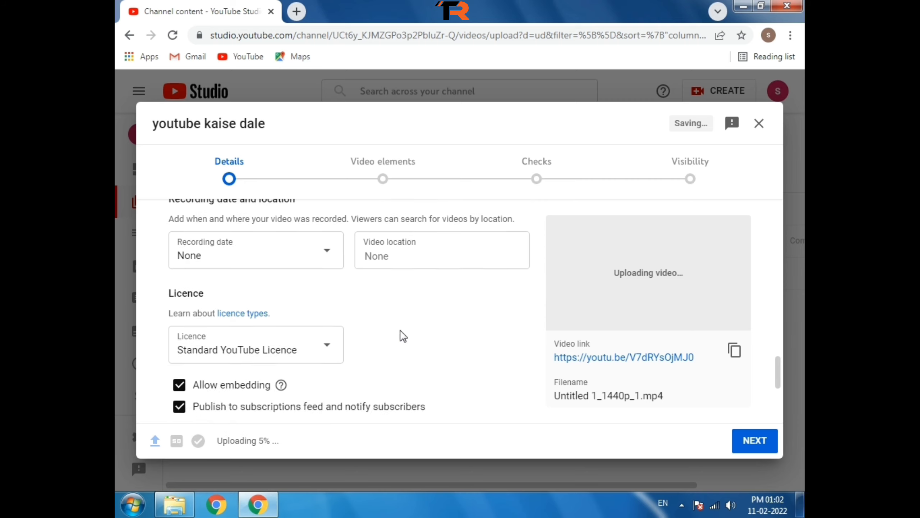
Advance the upload through the video elements and checks stages to the visibility settings without adding subtitles, an end screen or cards
{"action": "scroll", "coordinate": [489, 330], "scroll_direction": "down", "scroll_amount": 1}
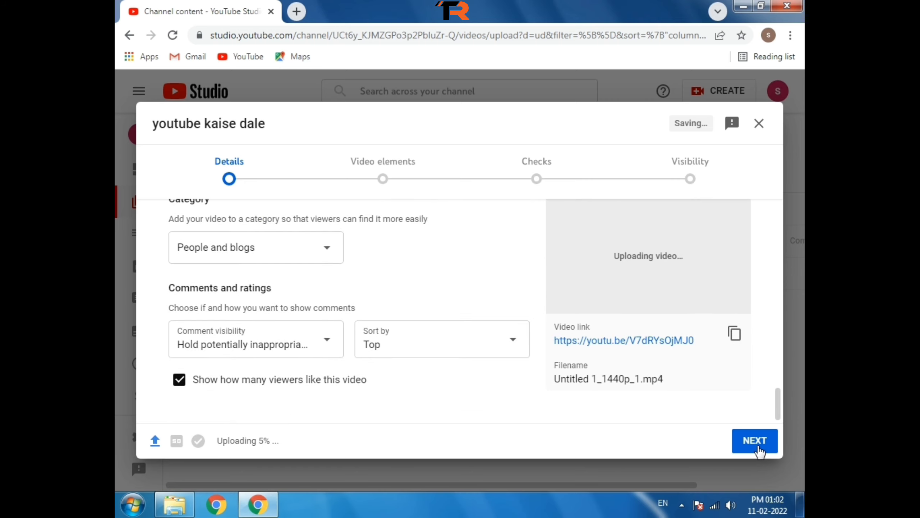
{"action": "left_click", "coordinate": [757, 442]}
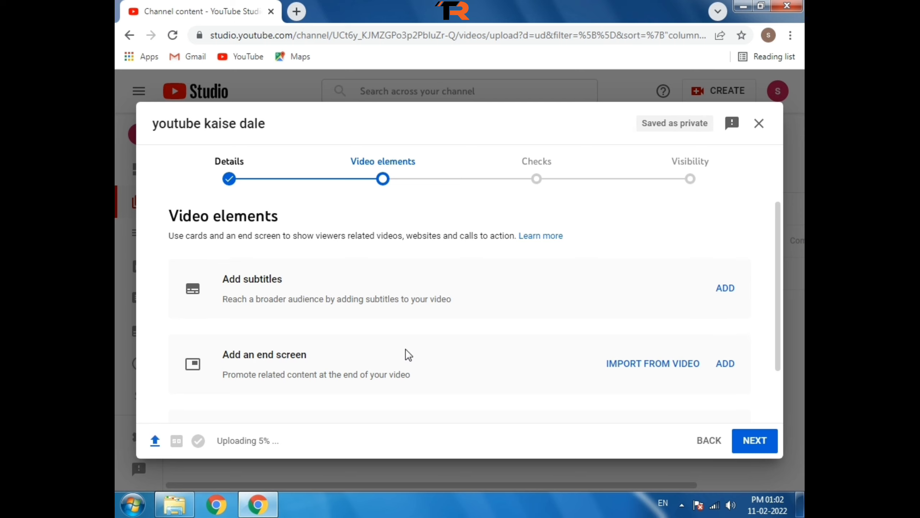
{"action": "scroll", "coordinate": [229, 377], "scroll_direction": "down", "scroll_amount": 2}
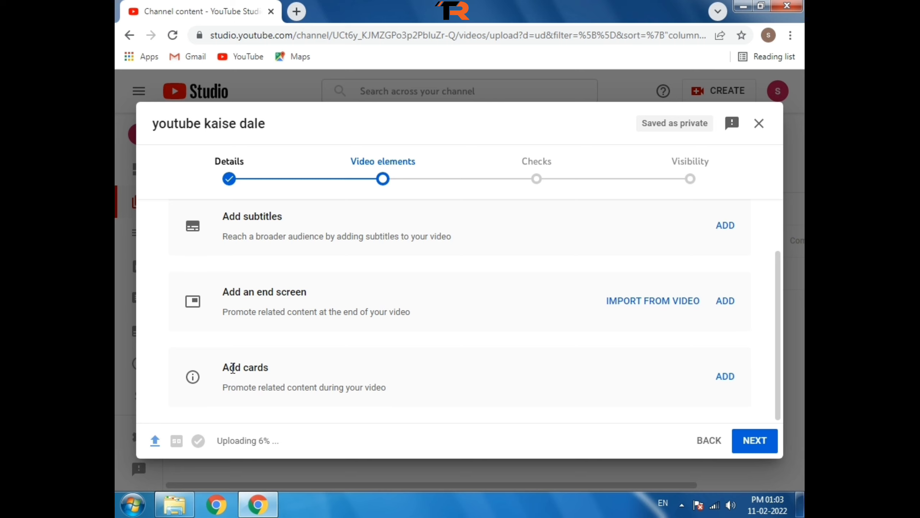
{"action": "left_click", "coordinate": [760, 443]}
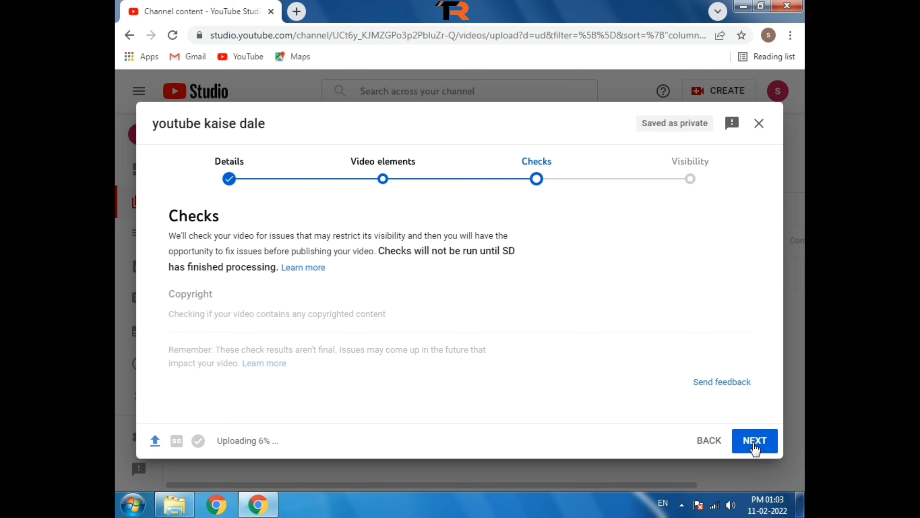
{"action": "left_click", "coordinate": [769, 448]}
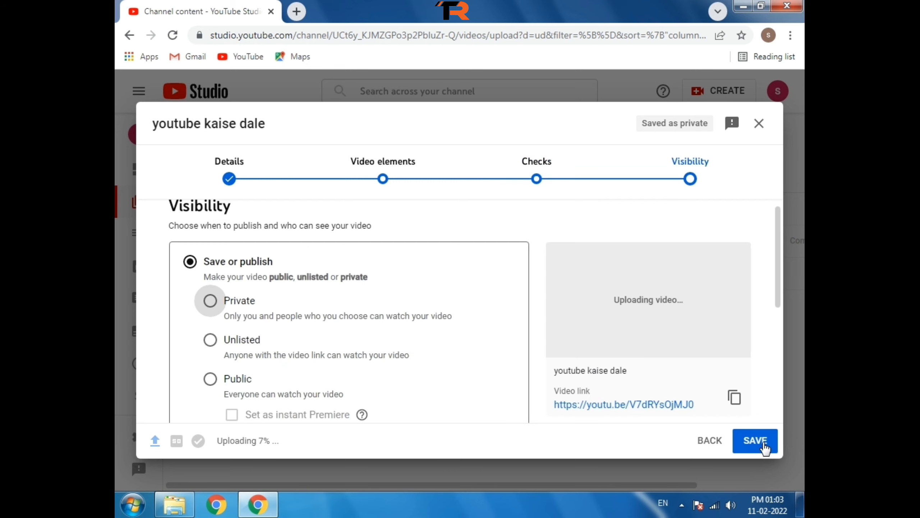
Set the video's visibility to Public, publish it and dismiss the upload notice
{"action": "scroll", "coordinate": [263, 309], "scroll_direction": "down", "scroll_amount": 2}
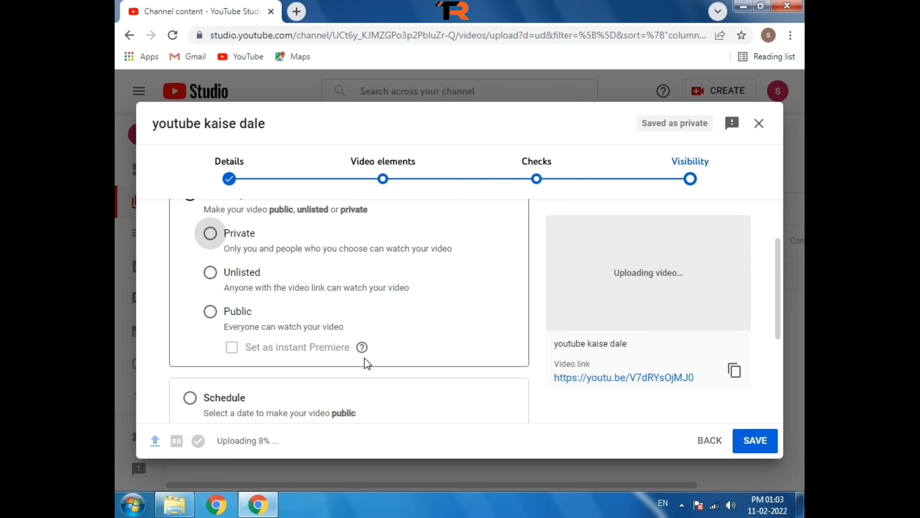
{"action": "left_click", "coordinate": [211, 312]}
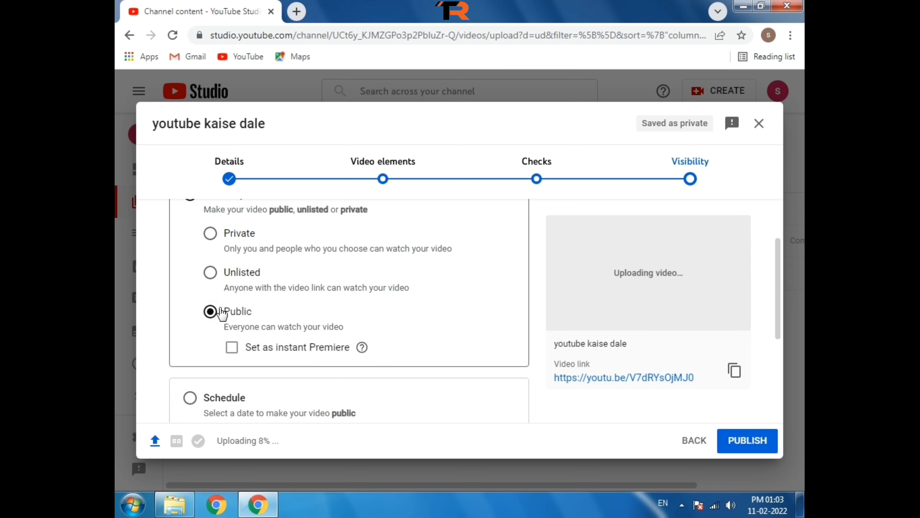
{"action": "scroll", "coordinate": [312, 333], "scroll_direction": "down", "scroll_amount": 2}
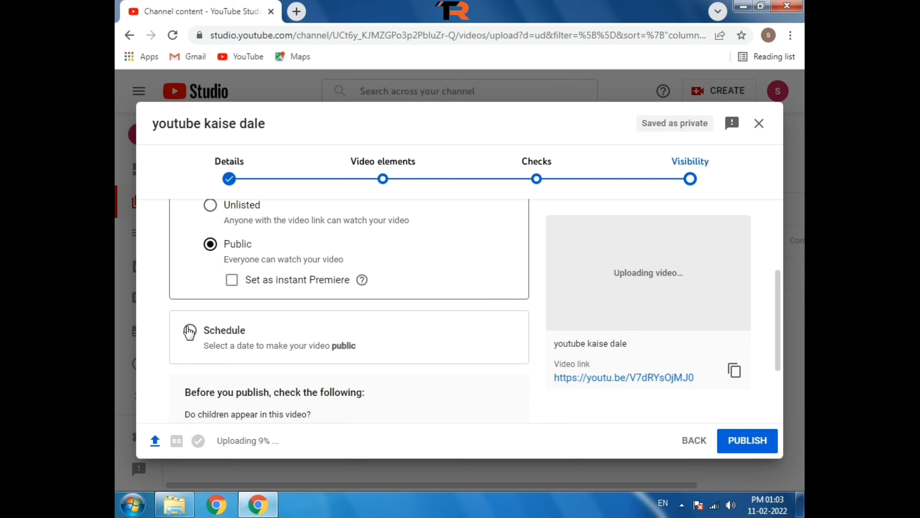
{"action": "left_click", "coordinate": [211, 244]}
{"action": "left_click", "coordinate": [750, 445]}
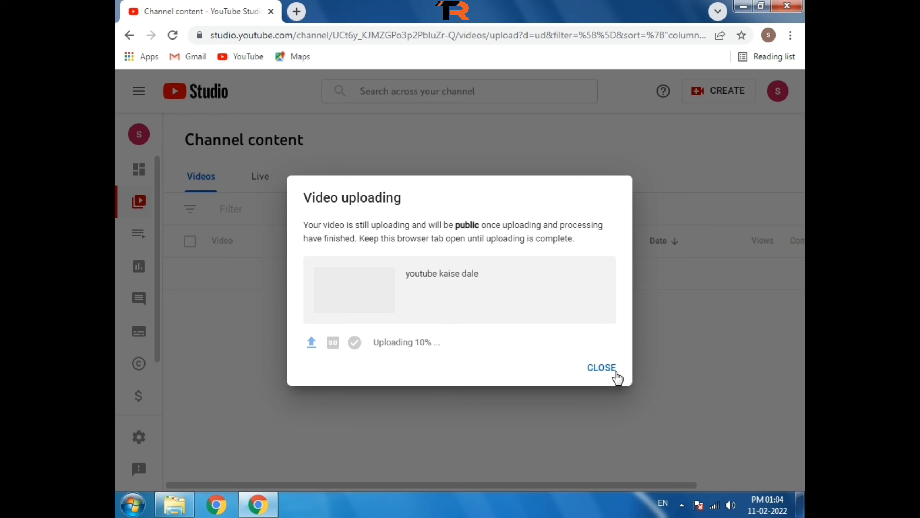
{"action": "left_click", "coordinate": [604, 368]}
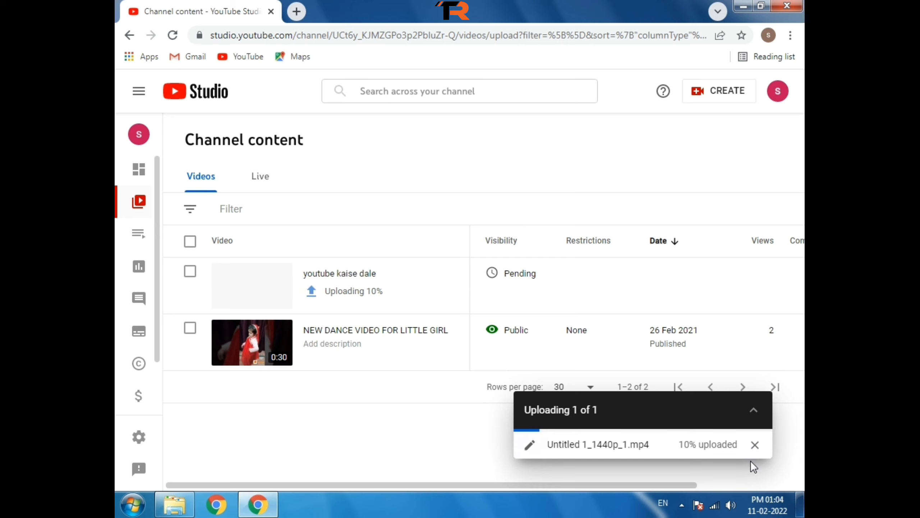
{"action": "mouse_move", "coordinate": [326, 300]}
{"action": "mouse_move", "coordinate": [435, 295]}
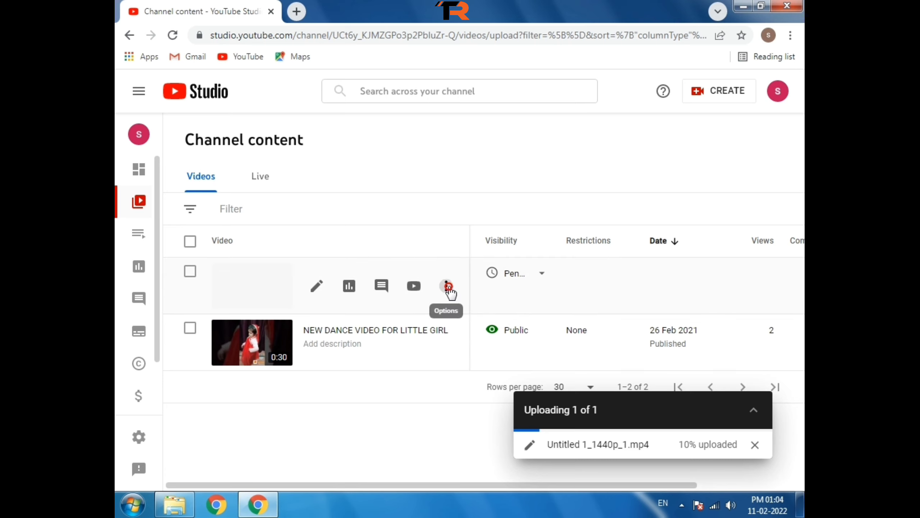
{"action": "left_click", "coordinate": [448, 290]}
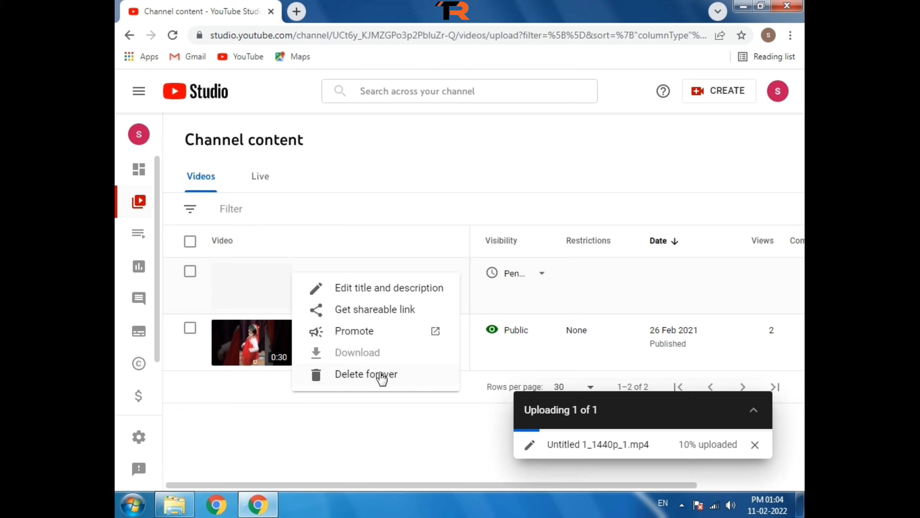
{"action": "left_click", "coordinate": [410, 403]}
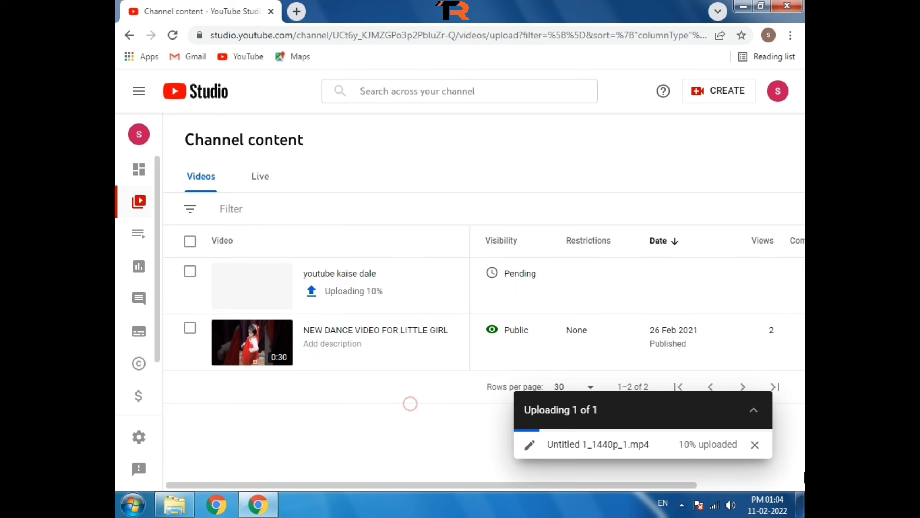
Cancel the ongoing upload of Untitled 1_1440p_1.mp4
{"action": "left_click", "coordinate": [755, 446]}
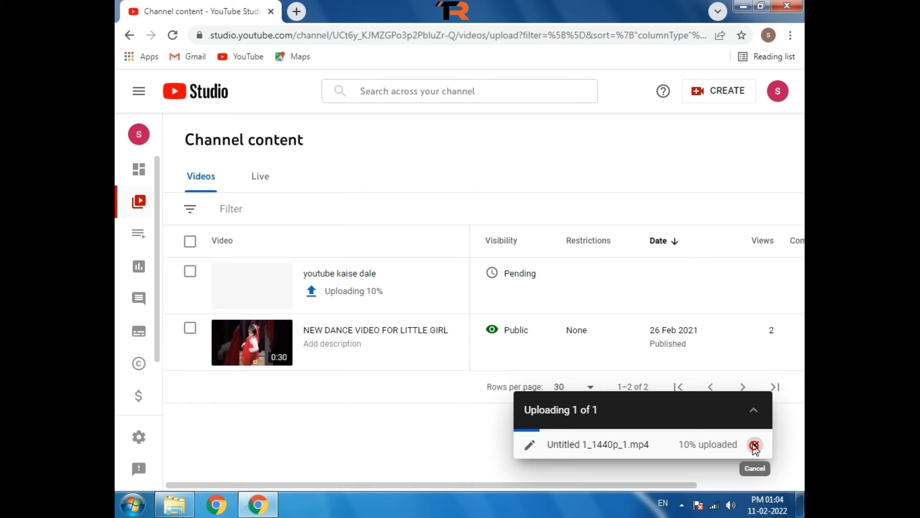